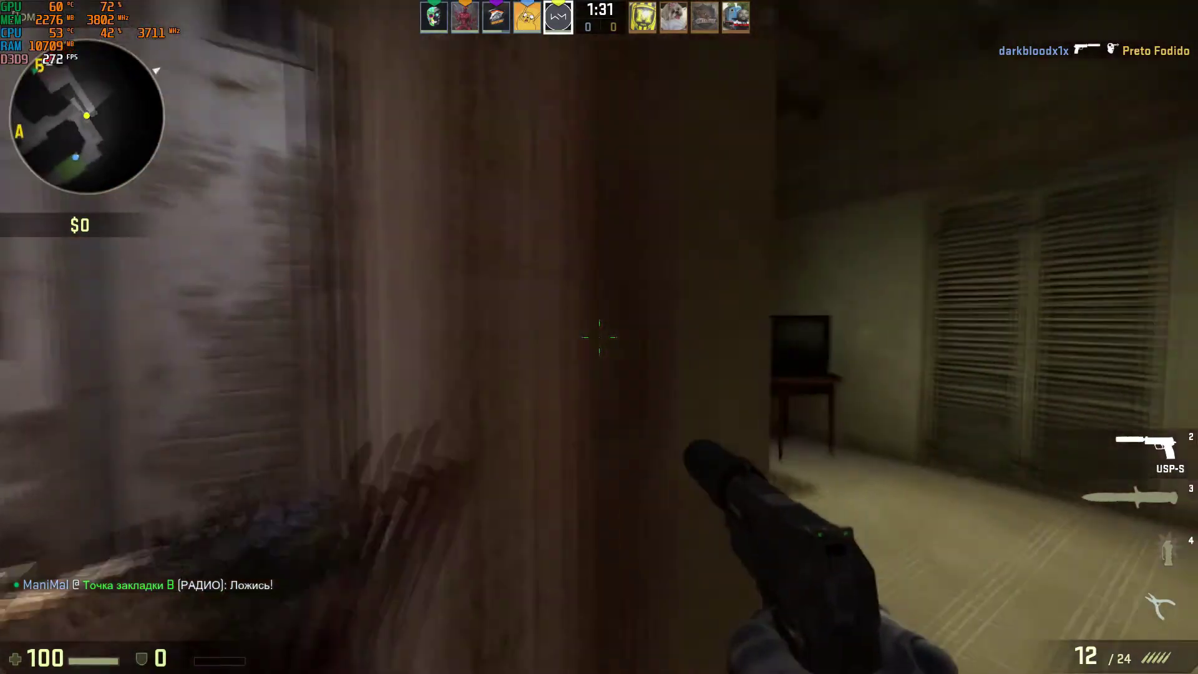
key("w")
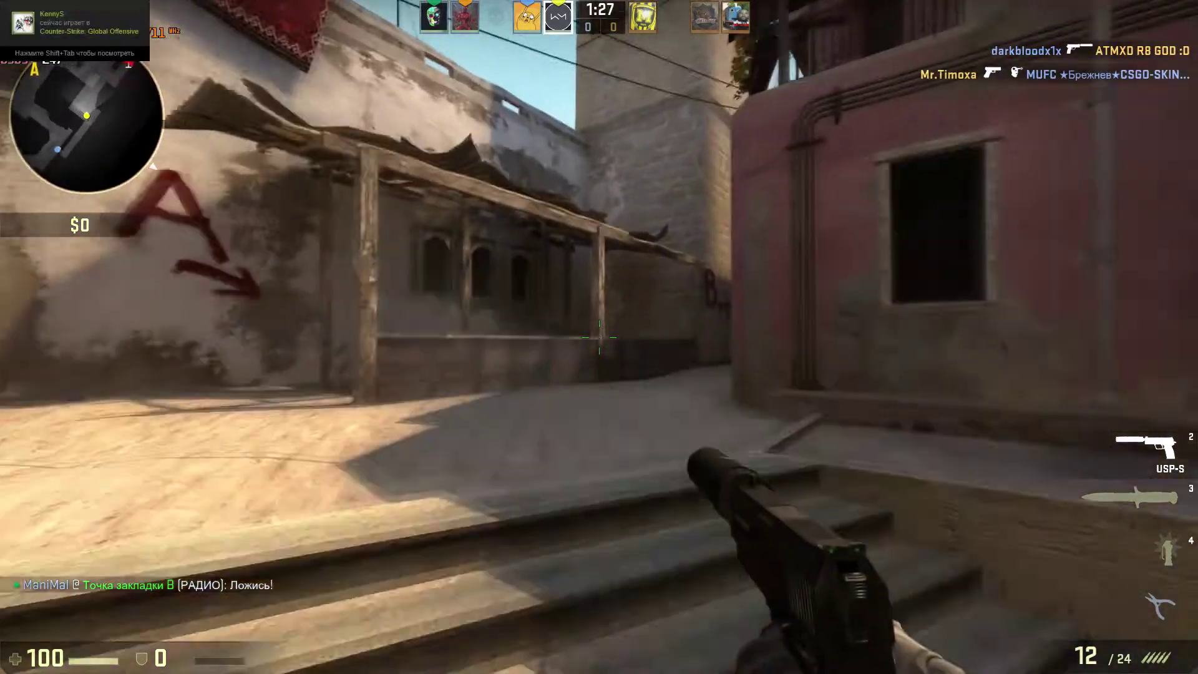
key("w")
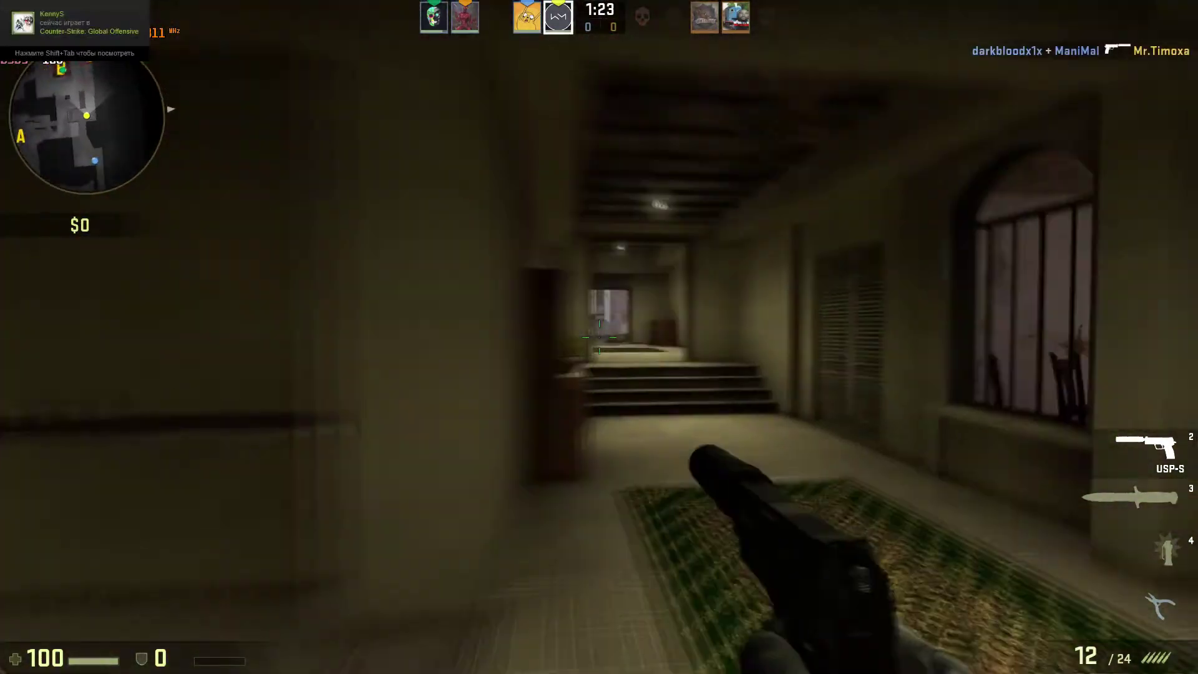
key("w")
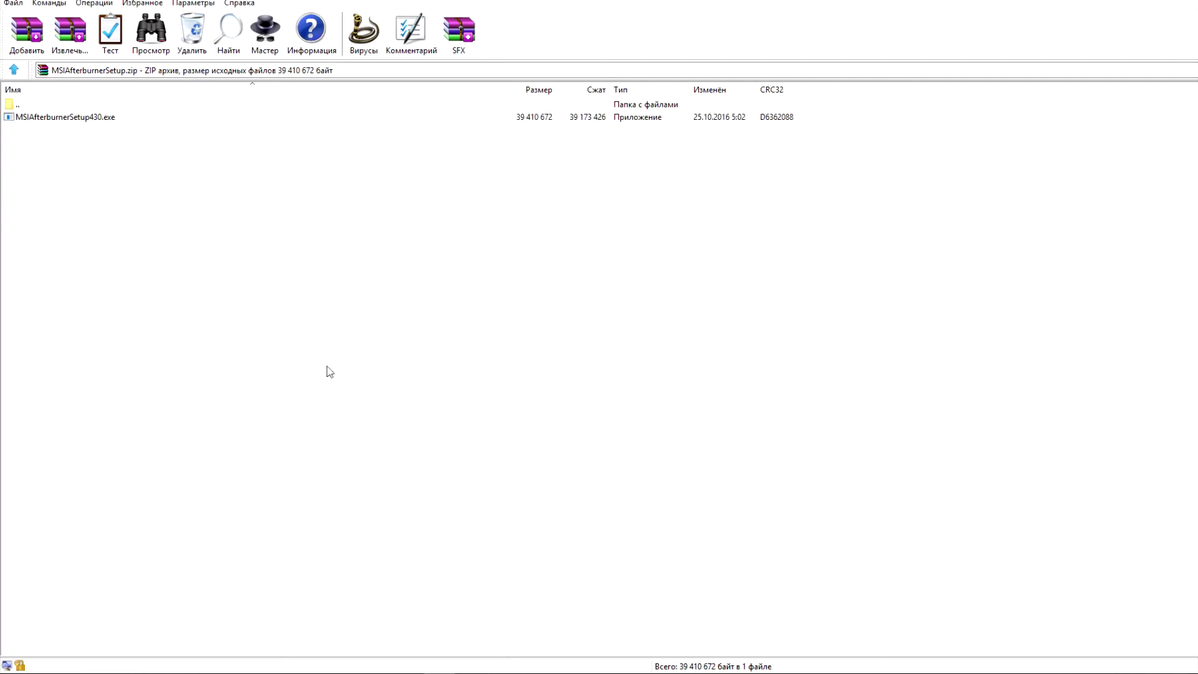
Step: Run MSIAfterburnerSetup430.exe from the archive and install MSI Afterburner 4.3.0 with the RivaTuner Statistics Server component included
double_click(81, 121)
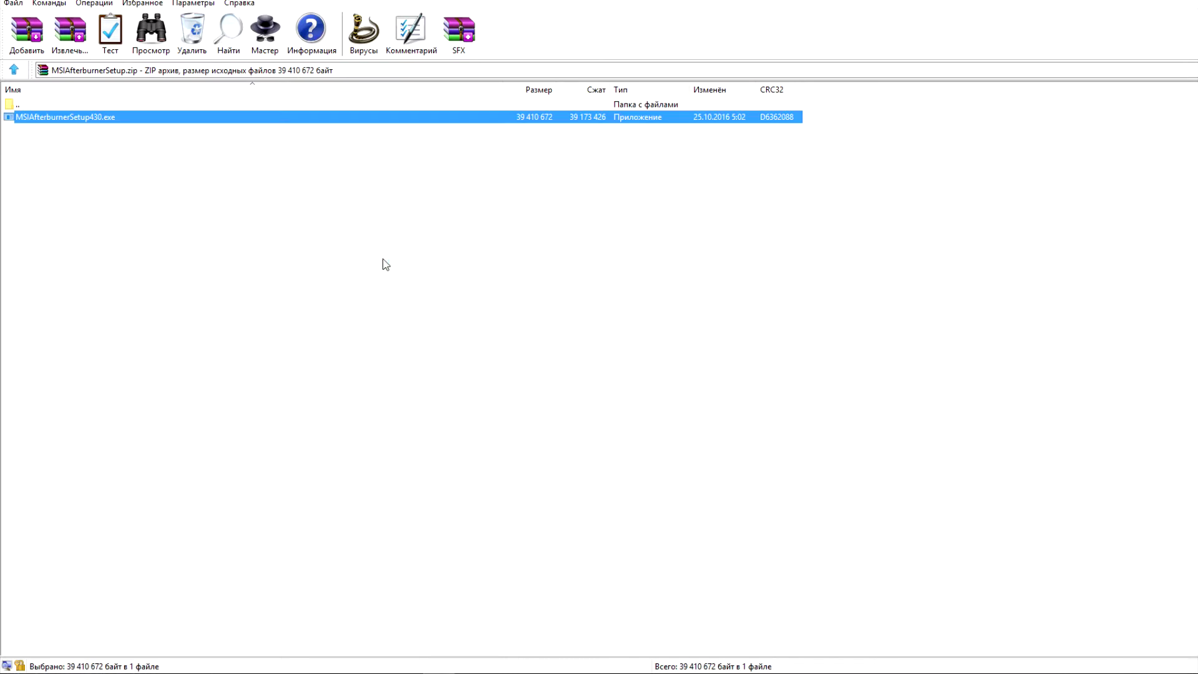
left_click(642, 361)
left_click(712, 440)
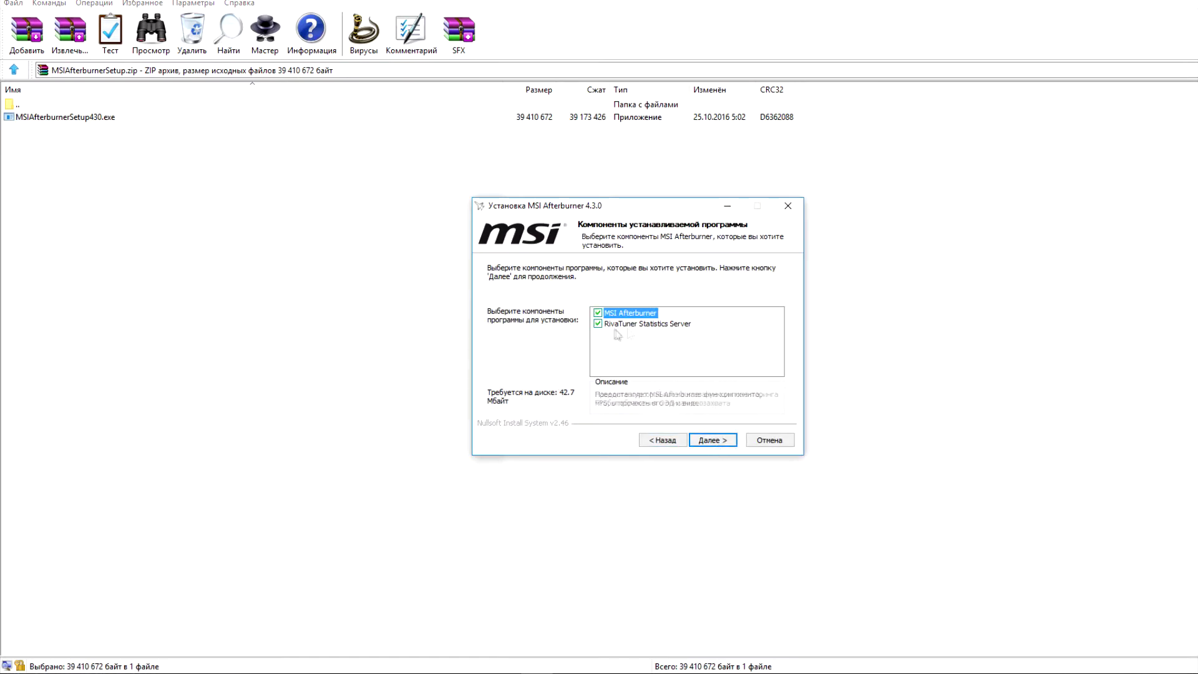
left_click(712, 440)
left_click(712, 440)
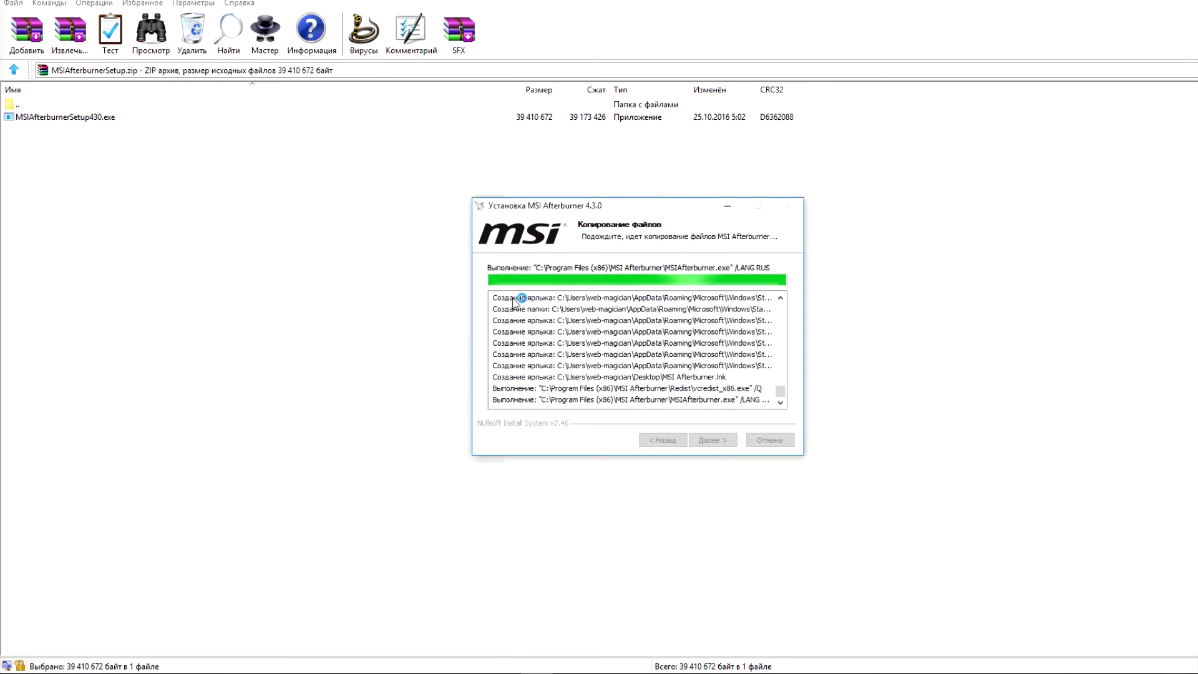
Step: Go through the bundled RivaTuner Statistics Server 6.5.0 setup, accepting the licence agreement and starting the installation
left_click(639, 365)
key("Return")
left_click(575, 399)
left_click(711, 440)
left_click(711, 440)
left_click(708, 442)
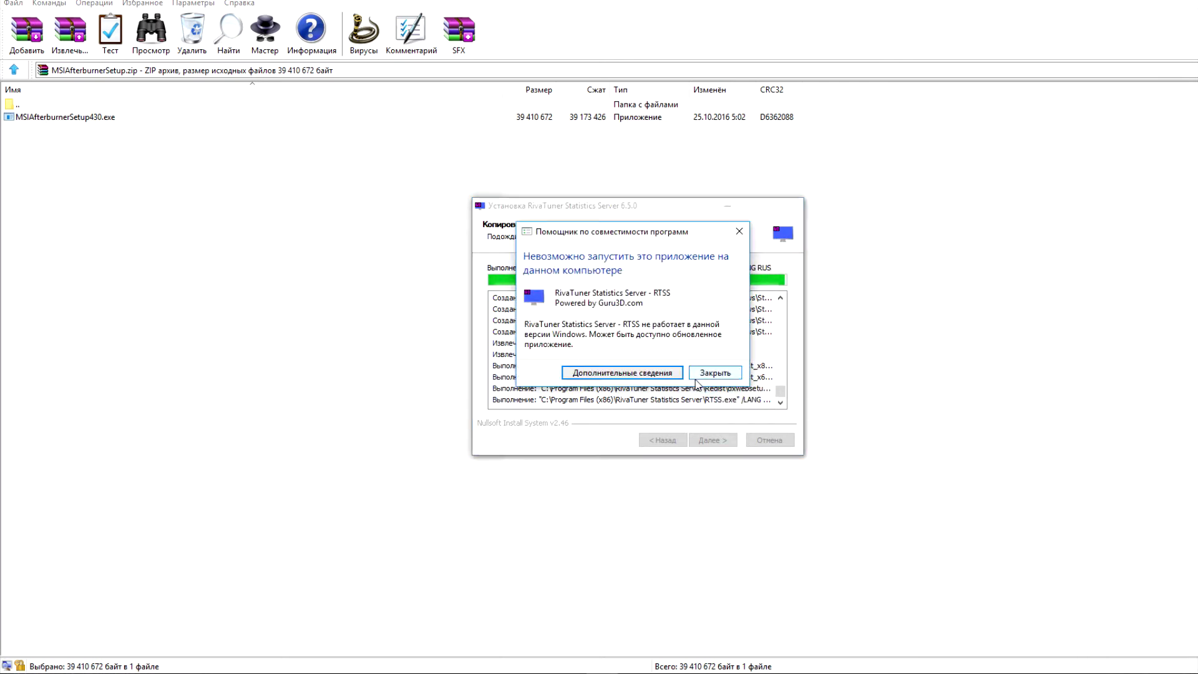
Step: Close the program compatibility message and finish the MSI Afterburner 4.3.0 setup with launching the program enabled
left_click(677, 373)
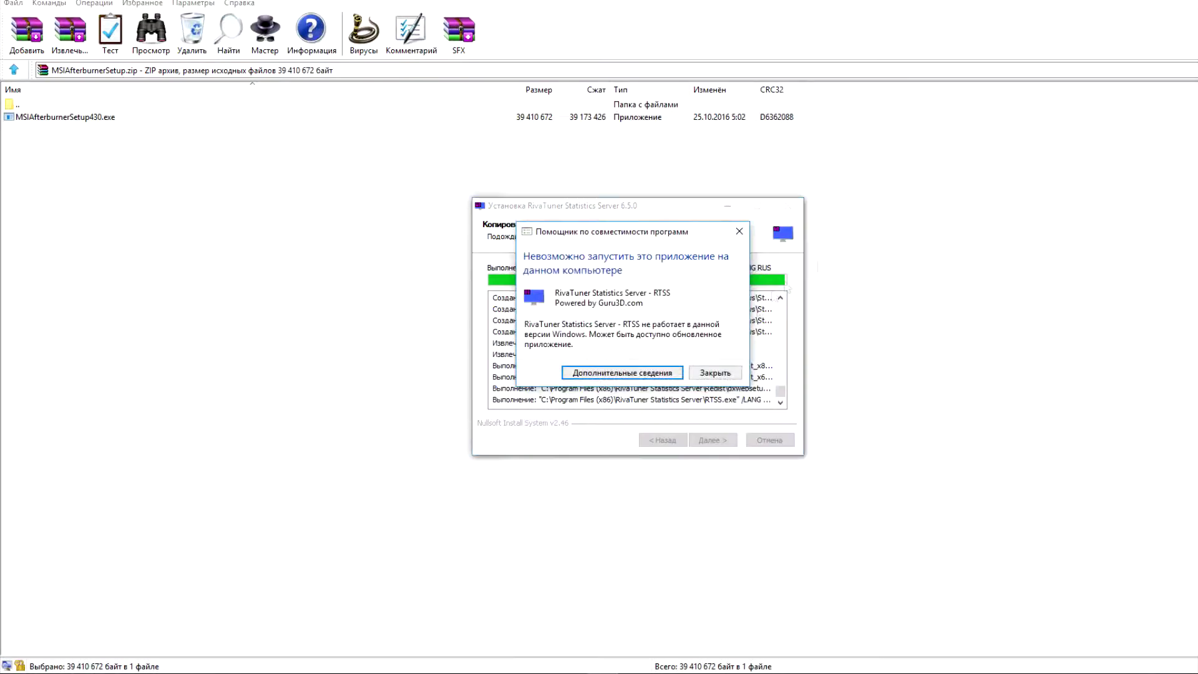
left_click(715, 372)
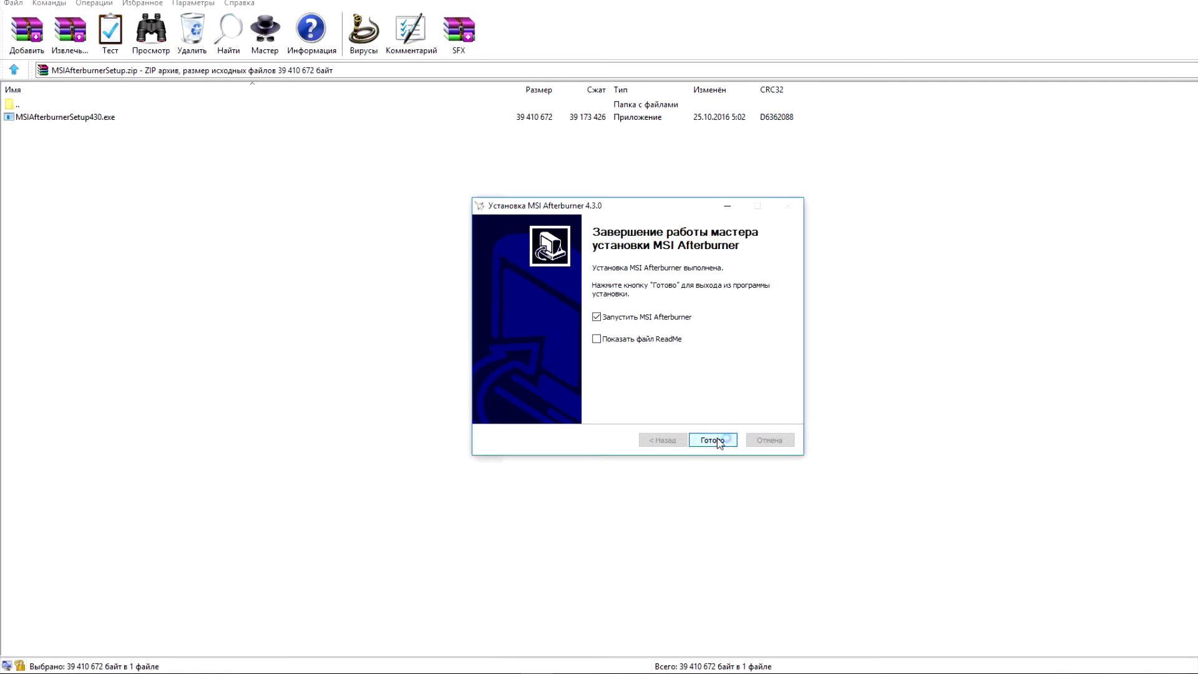
left_click(715, 441)
Step: Switch to Firefox and save MSIAfterburnerSetup.zip from download.msi.com
left_click(596, 627)
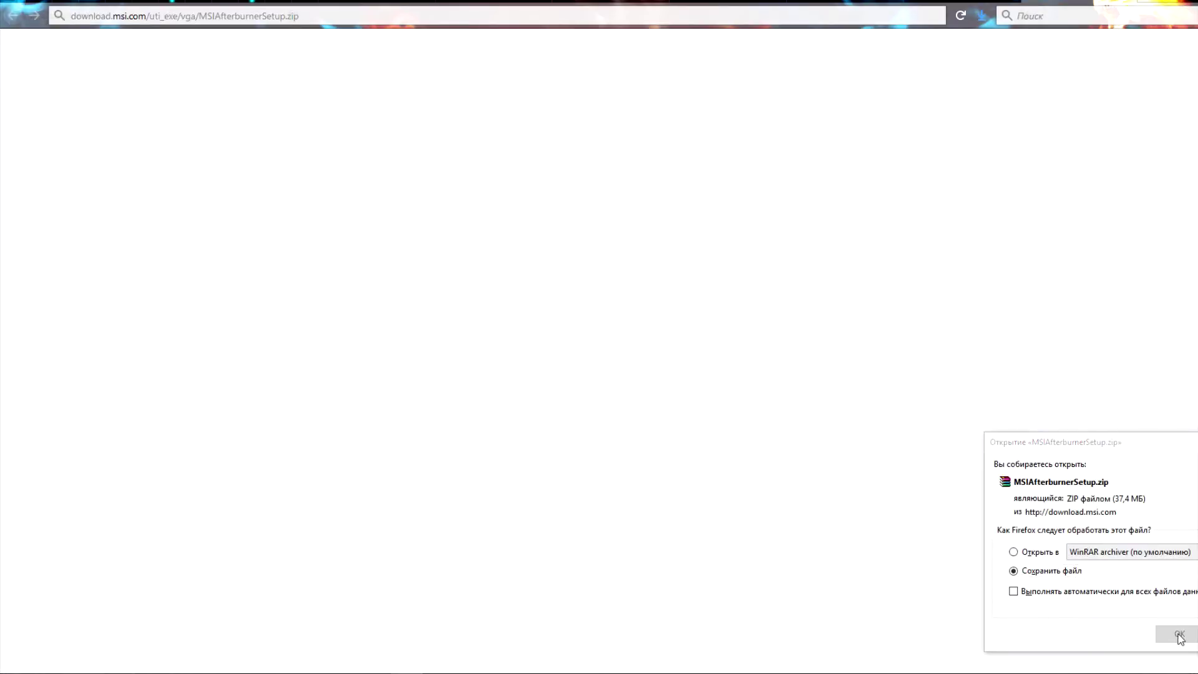
key("Return")
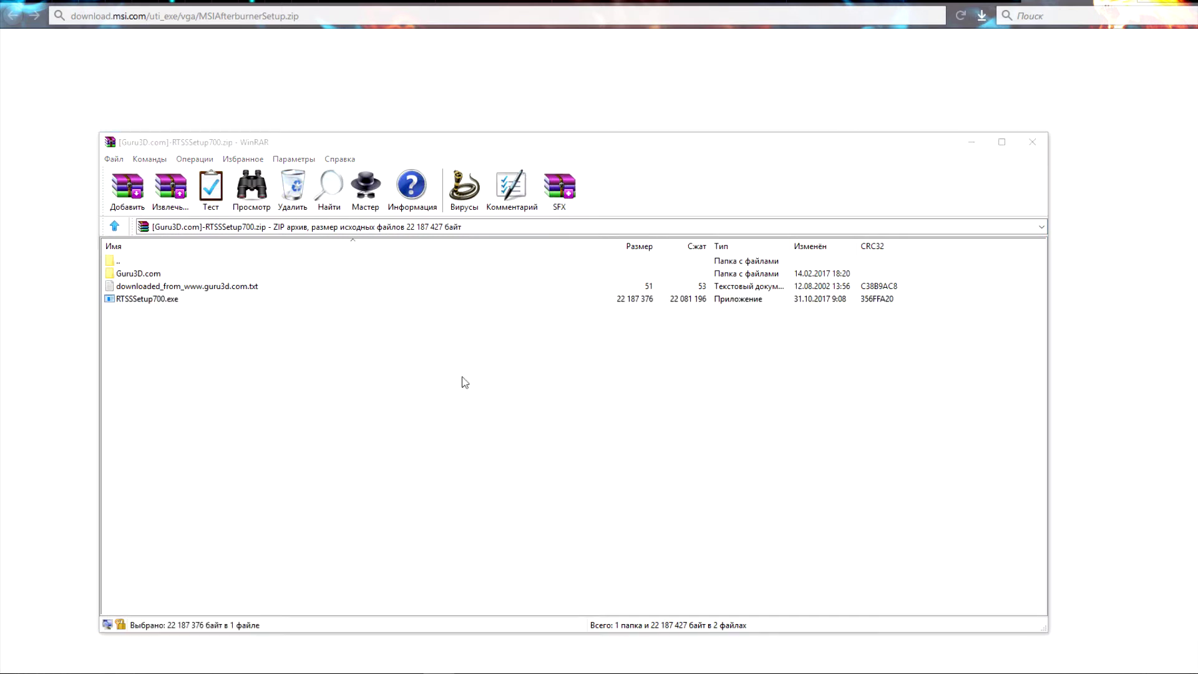
Step: Install RivaTuner Statistics Server 7.0.0 from RTSSSetup700.exe and agree to restart MSI Afterburner
key("Return")
left_click(642, 362)
left_click(711, 439)
left_click(725, 441)
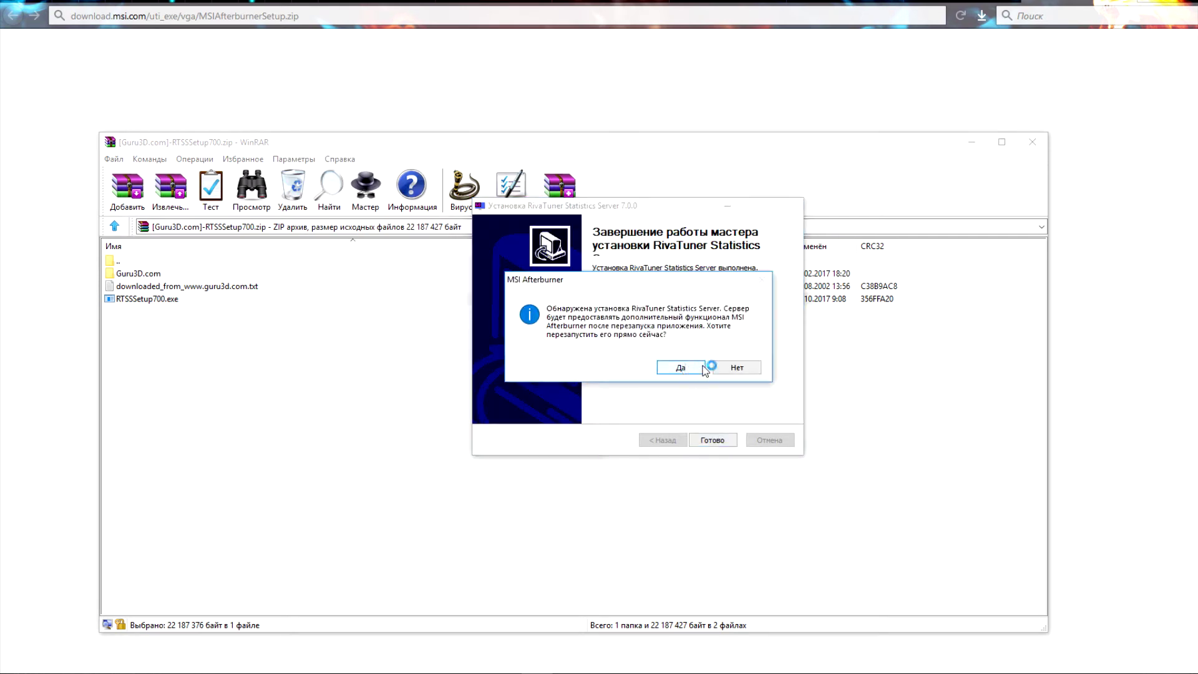
left_click(698, 370)
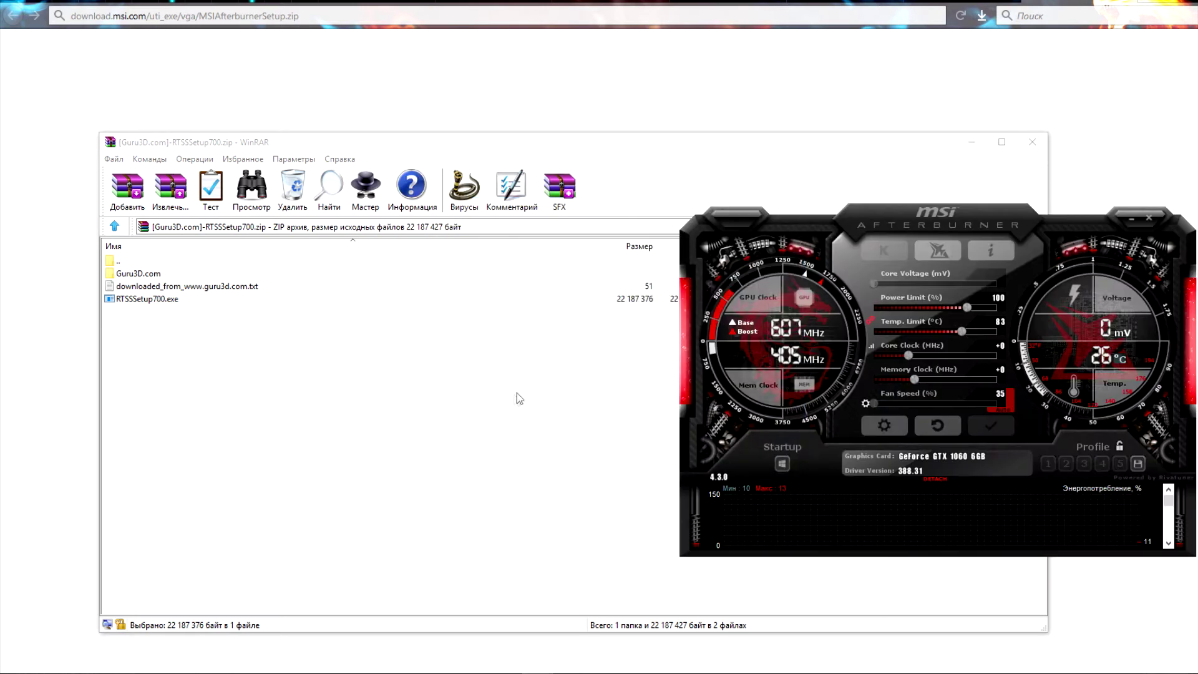
Step: Close the RTSSSetup700 archive and open the downloaded MSIAfterburnerSetup.zip containing MSIAfterburnerSetup440.exe
left_click(147, 288)
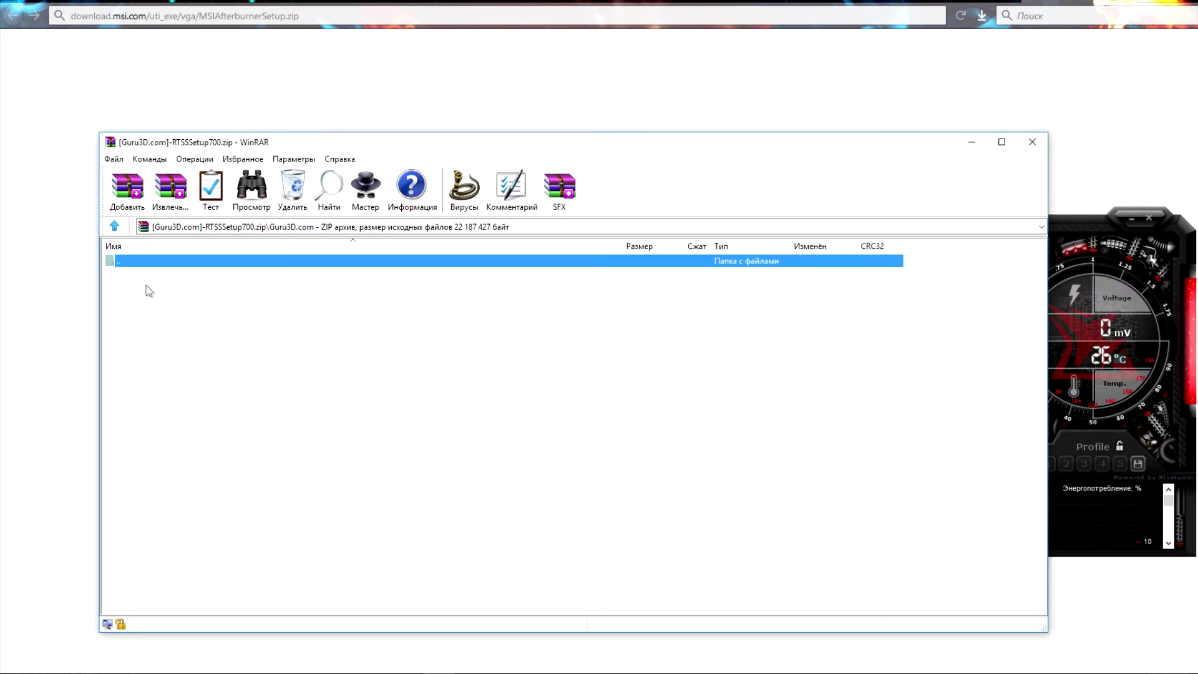
key("alt+F4")
left_click(492, 656)
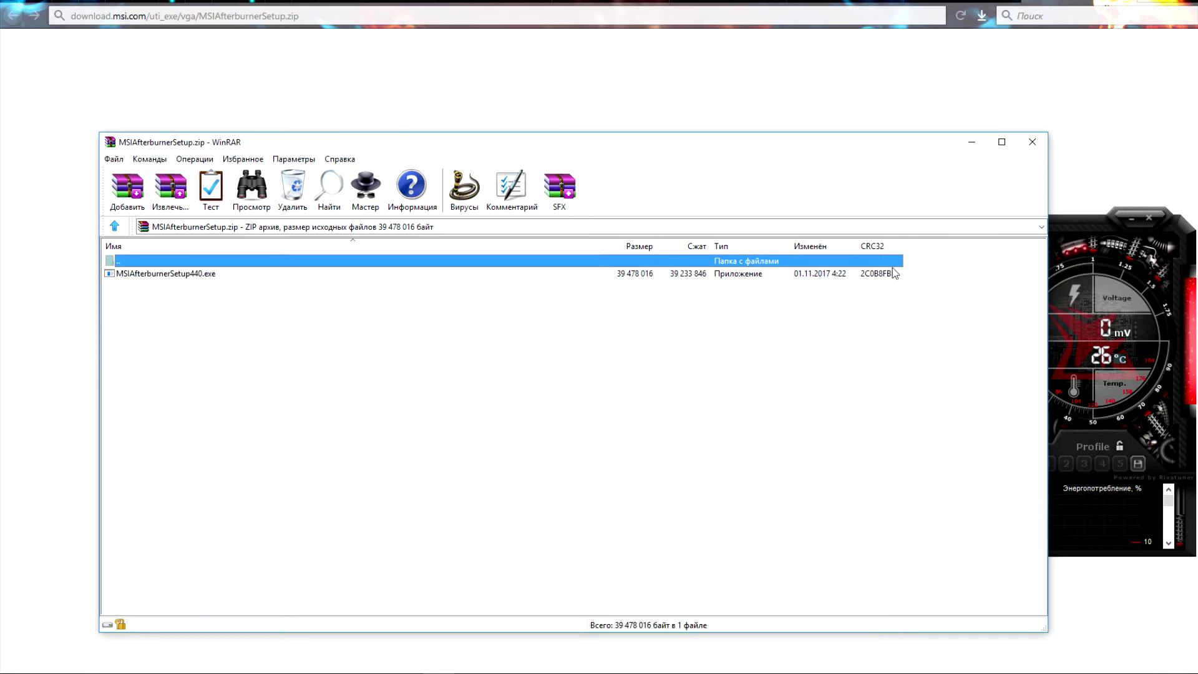
left_click(1032, 142)
left_click(981, 16)
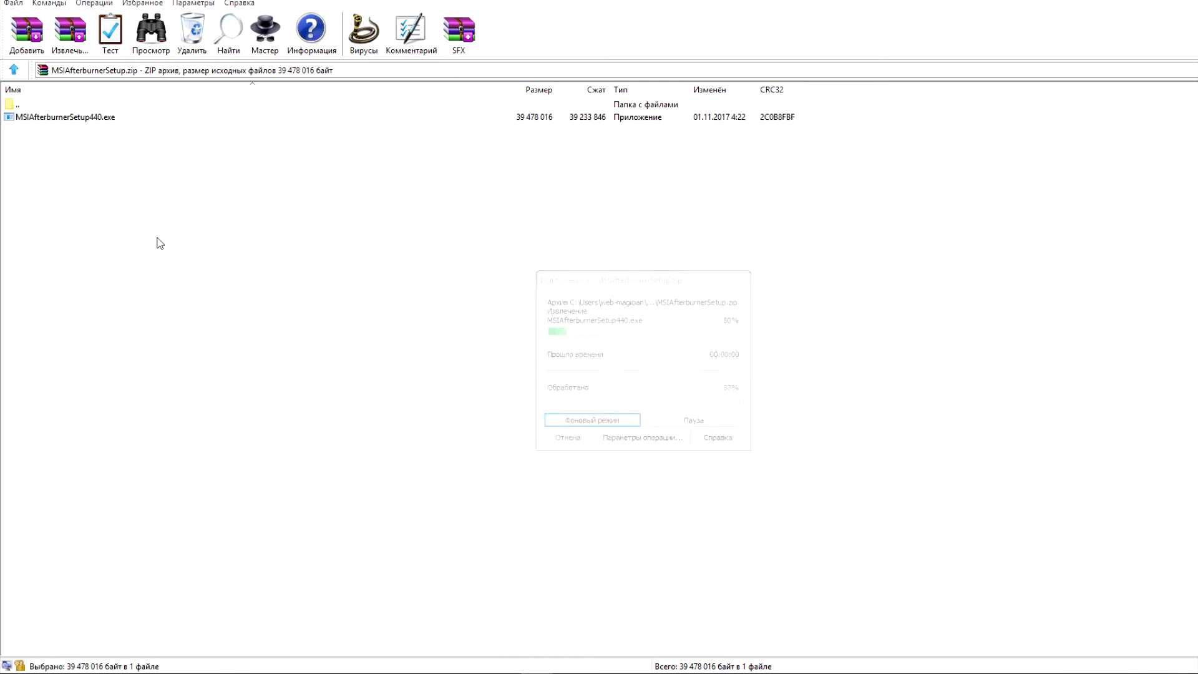
Step: Run the MSI Afterburner 4.4.0 setup and install it, keeping the default Start menu folder
left_click(636, 362)
left_click(710, 440)
left_click(718, 440)
left_click(741, 376)
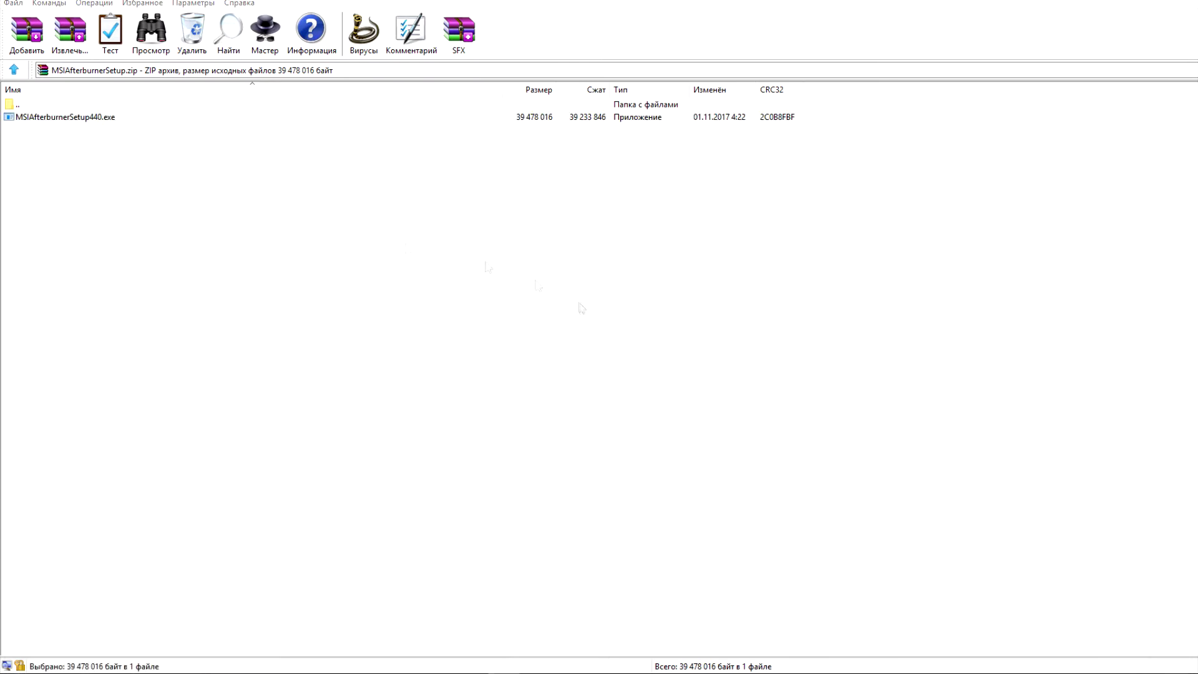
left_click(641, 365)
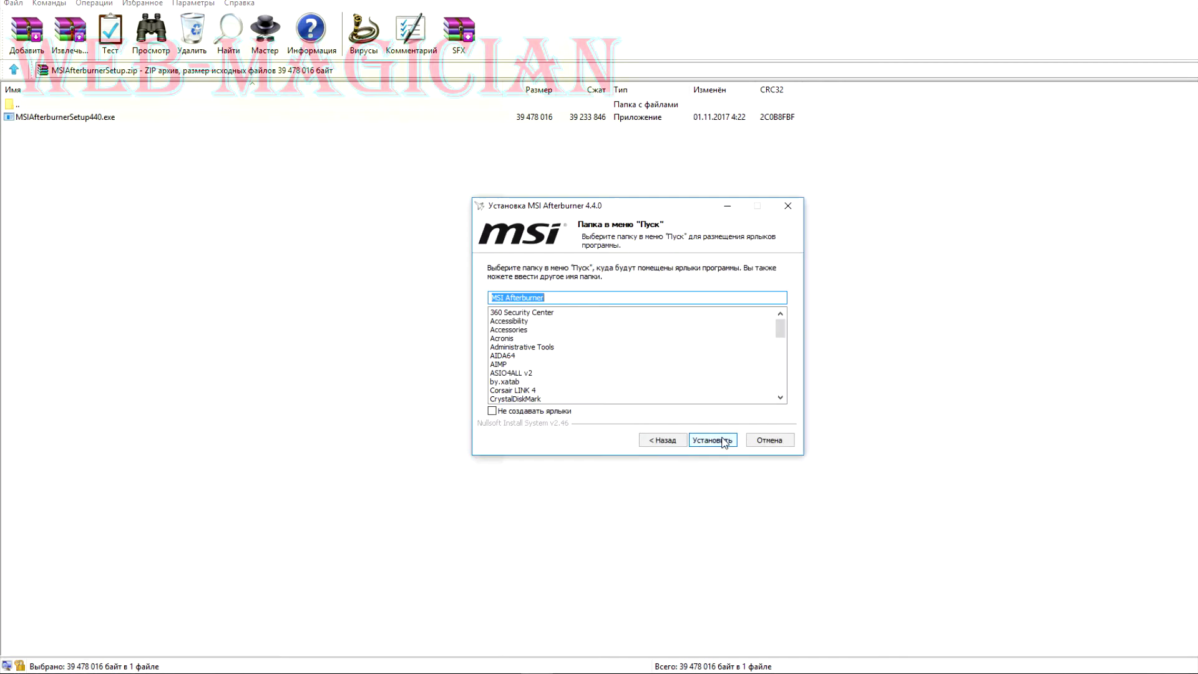
left_click(700, 439)
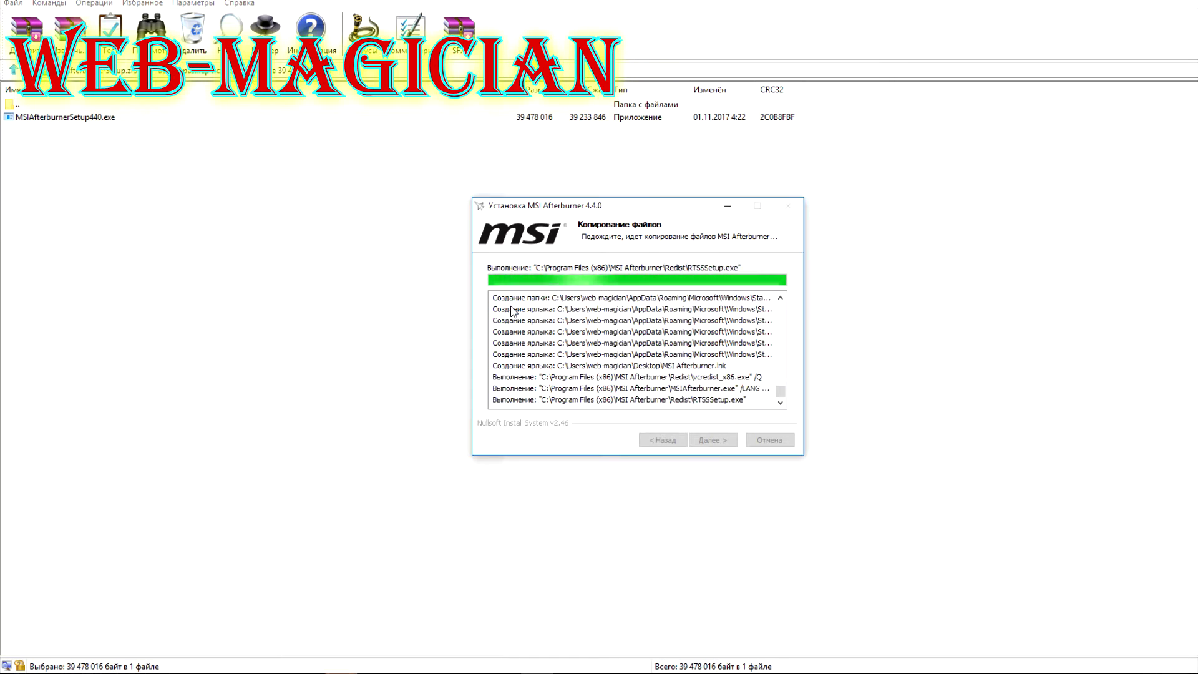
Step: Install the bundled RivaTuner Statistics Server 7.0.0, accepting its licence agreement, and finish the setup wizards
left_click(642, 363)
left_click(685, 379)
left_click(713, 440)
left_click(493, 393)
left_click(712, 440)
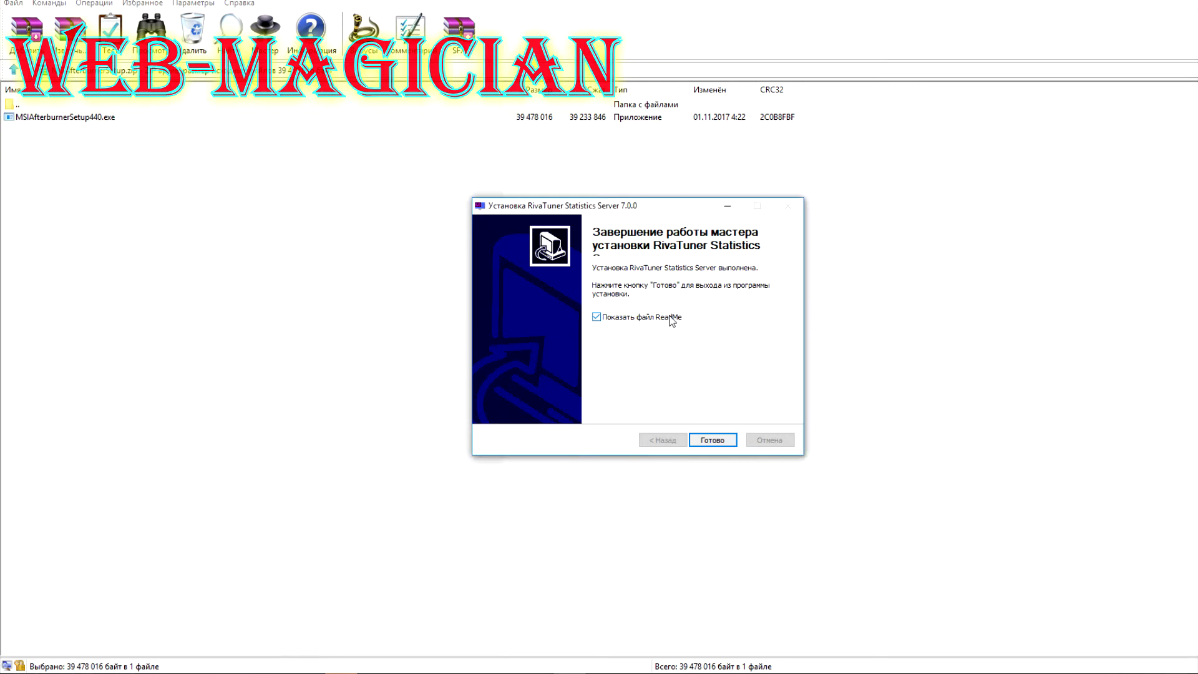
left_click(736, 440)
left_click(736, 441)
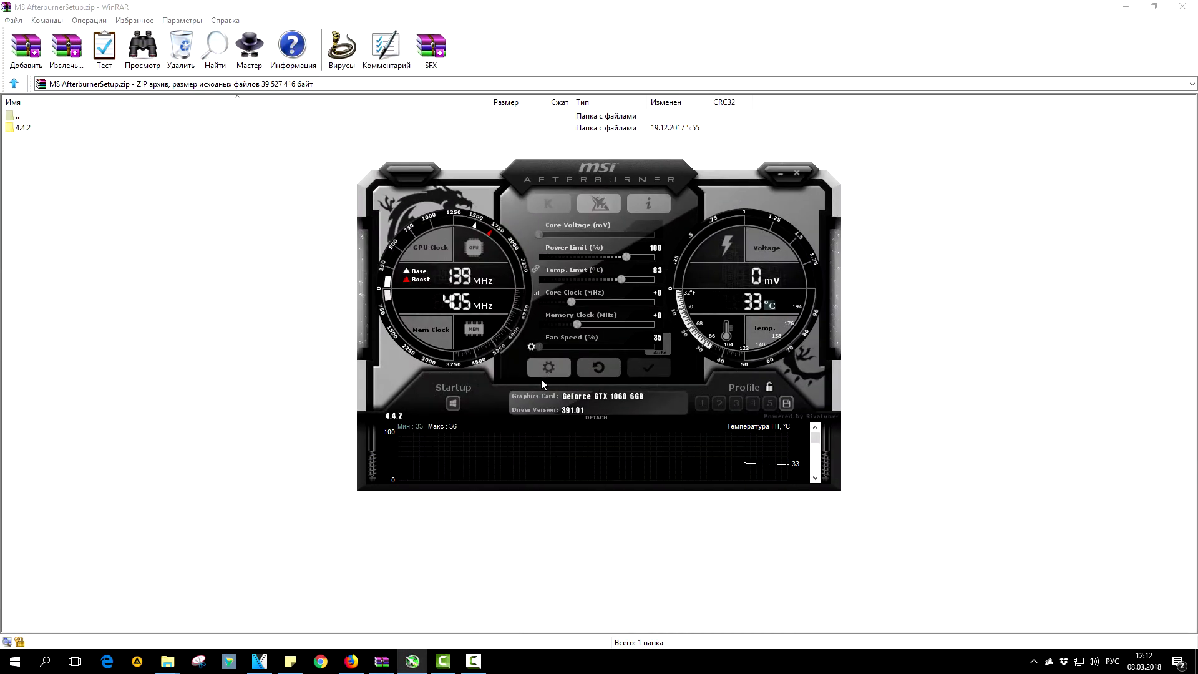
Step: Open the MSI Afterburner properties and review the monitoring and on-screen display (ОЭД) settings
left_click(548, 368)
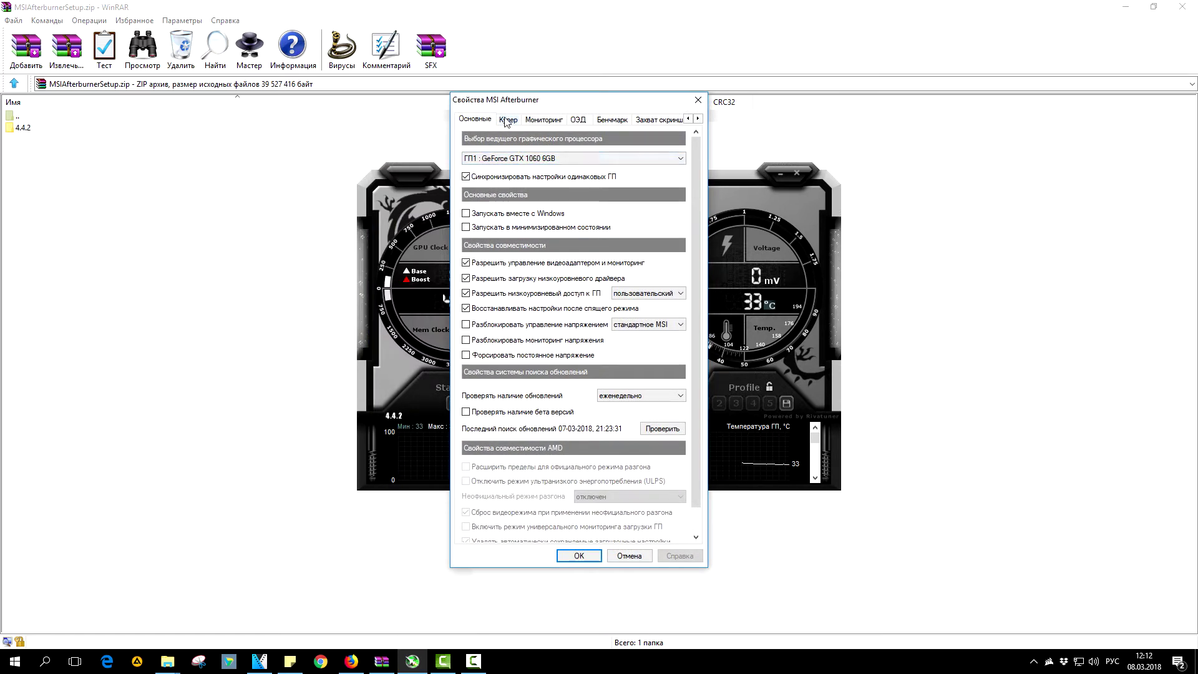
left_click(536, 120)
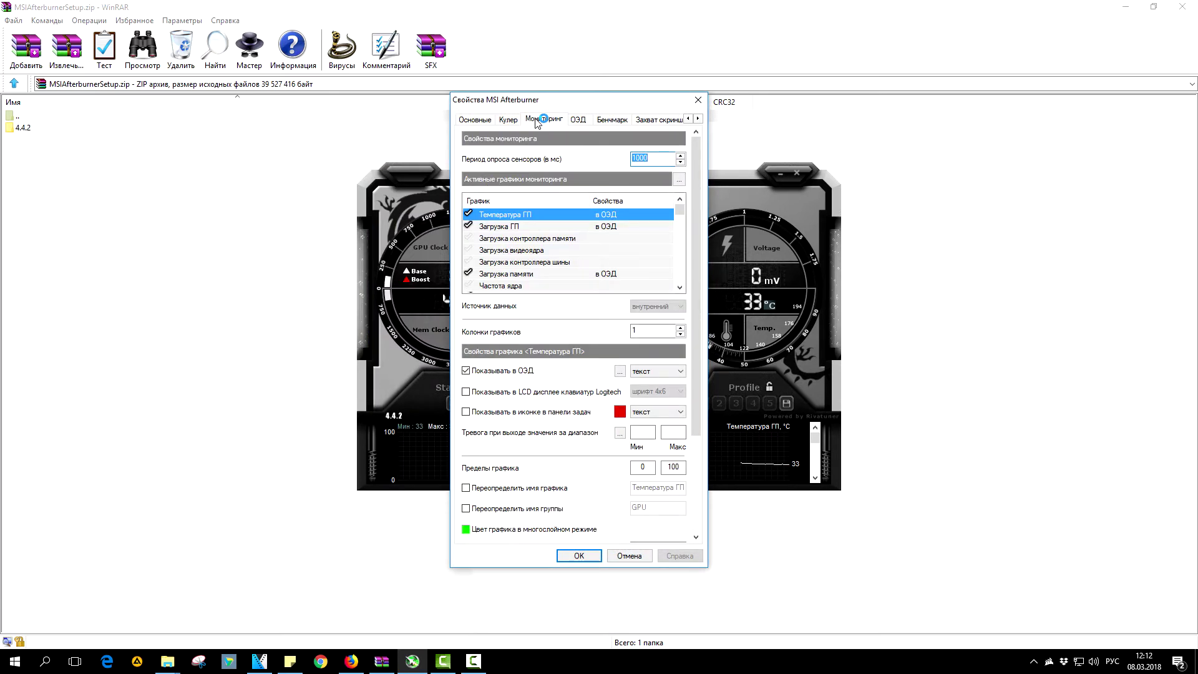
left_click(578, 120)
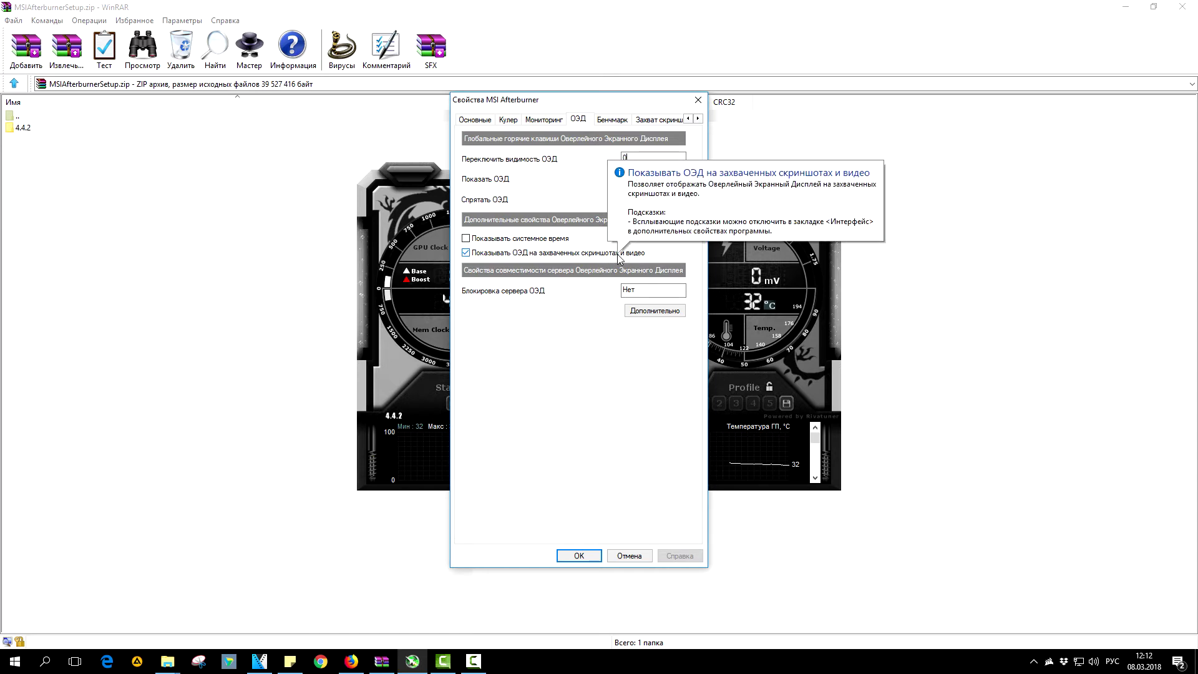
left_click(549, 121)
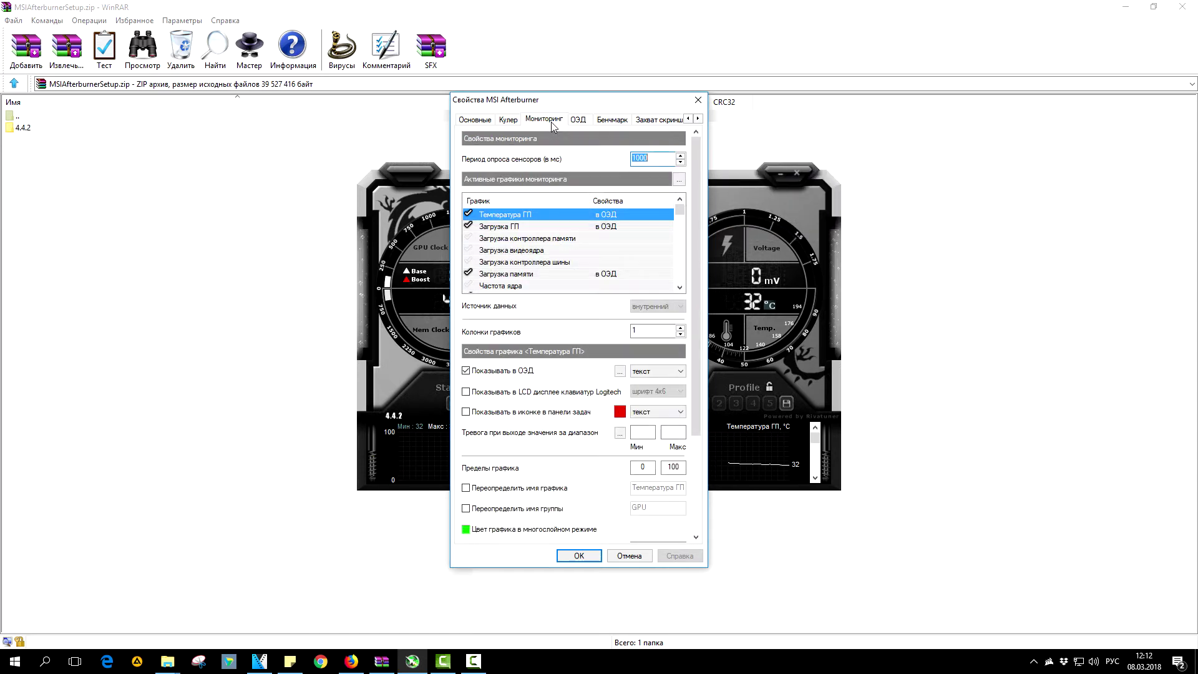
Step: Try activating the memory controller load graph (Загрузка контроллера памяти) and its on-screen display option
left_click(492, 241)
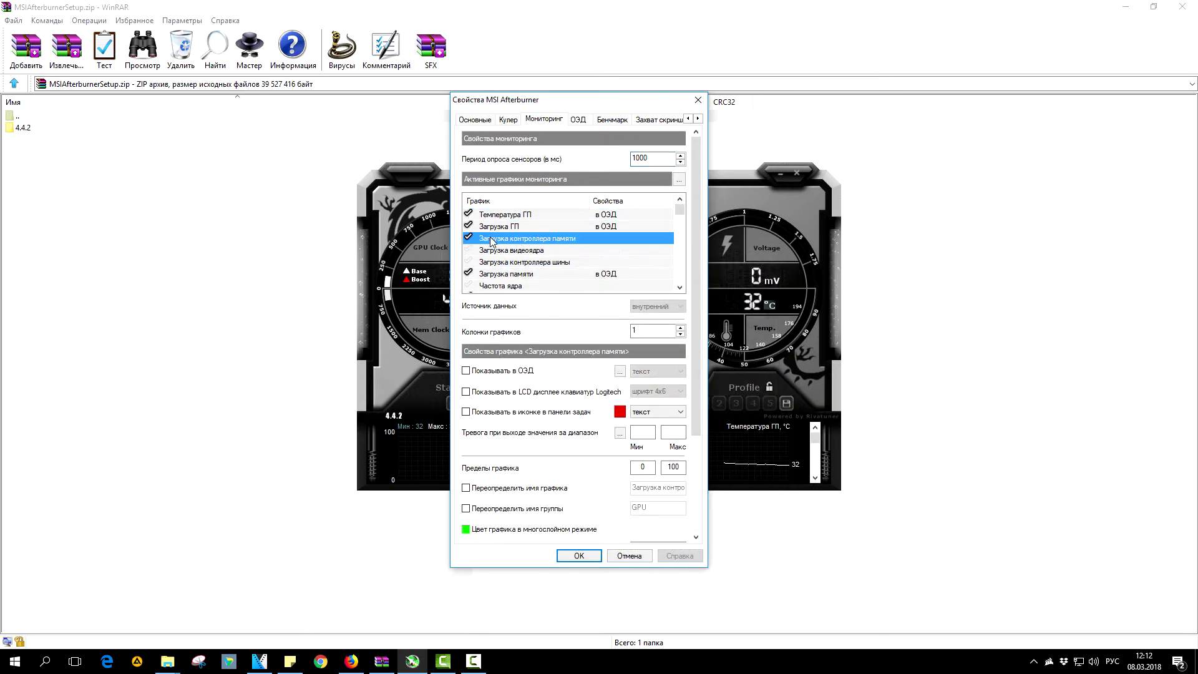
left_click(465, 371)
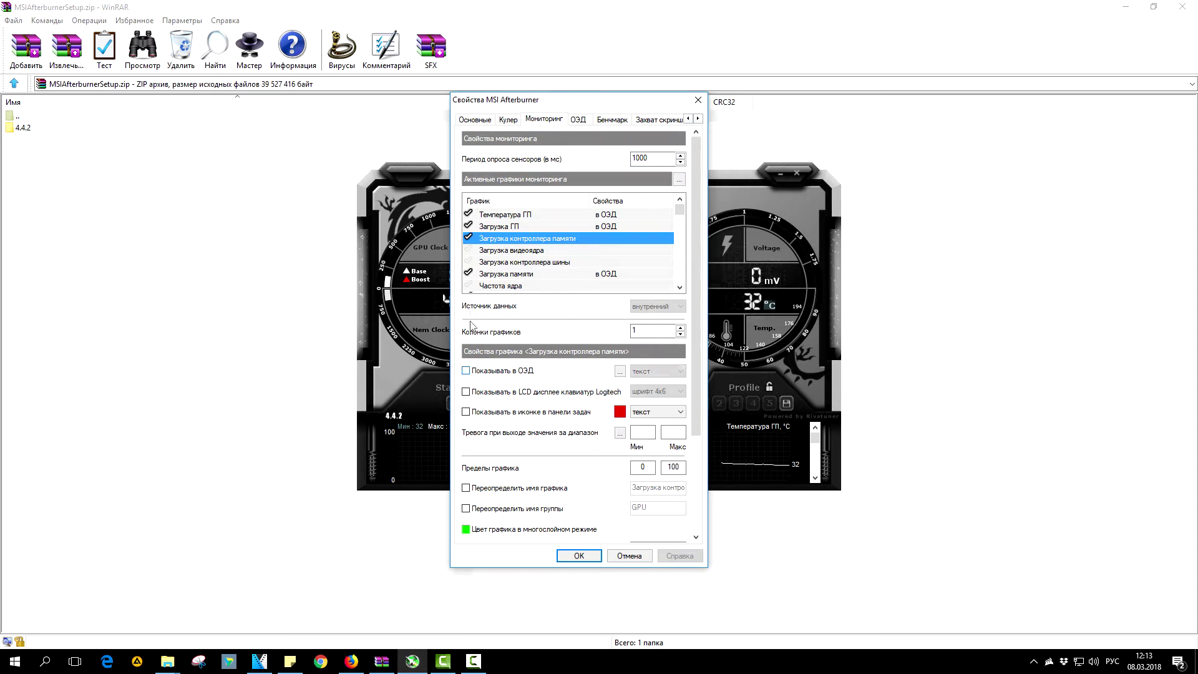
left_click(473, 239)
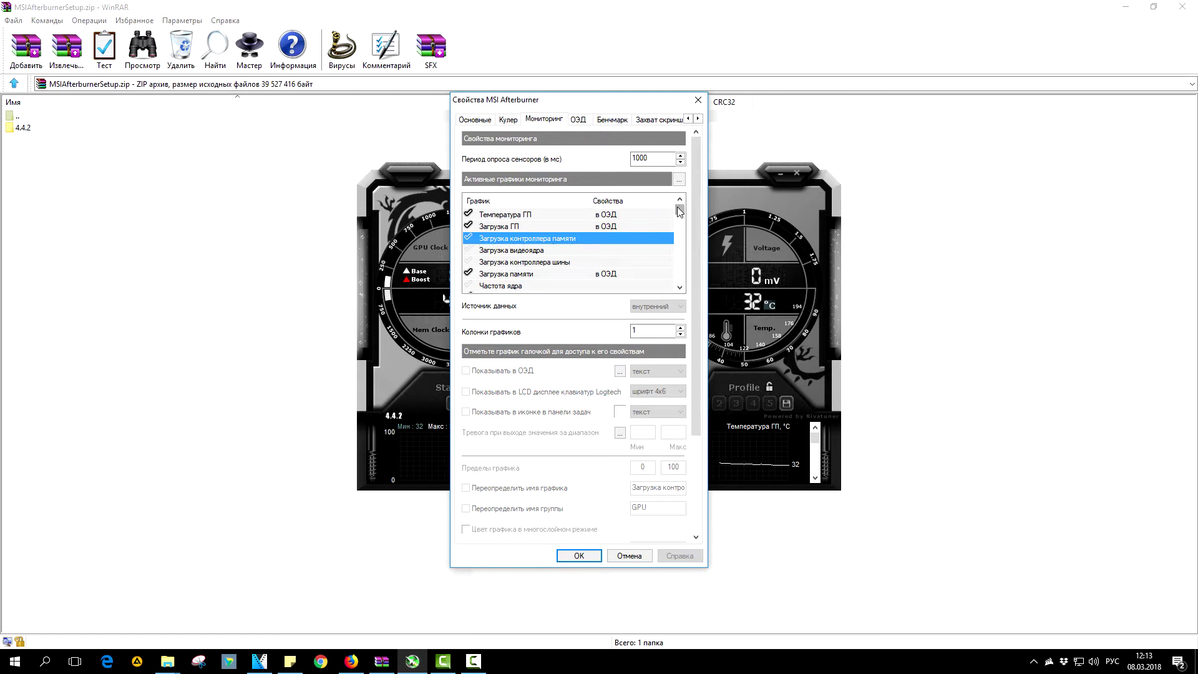
Step: Examine which monitoring graphs are active and shown in the on-screen display, and look over the general and ОЭД settings
left_click_drag(680, 211, 682, 277)
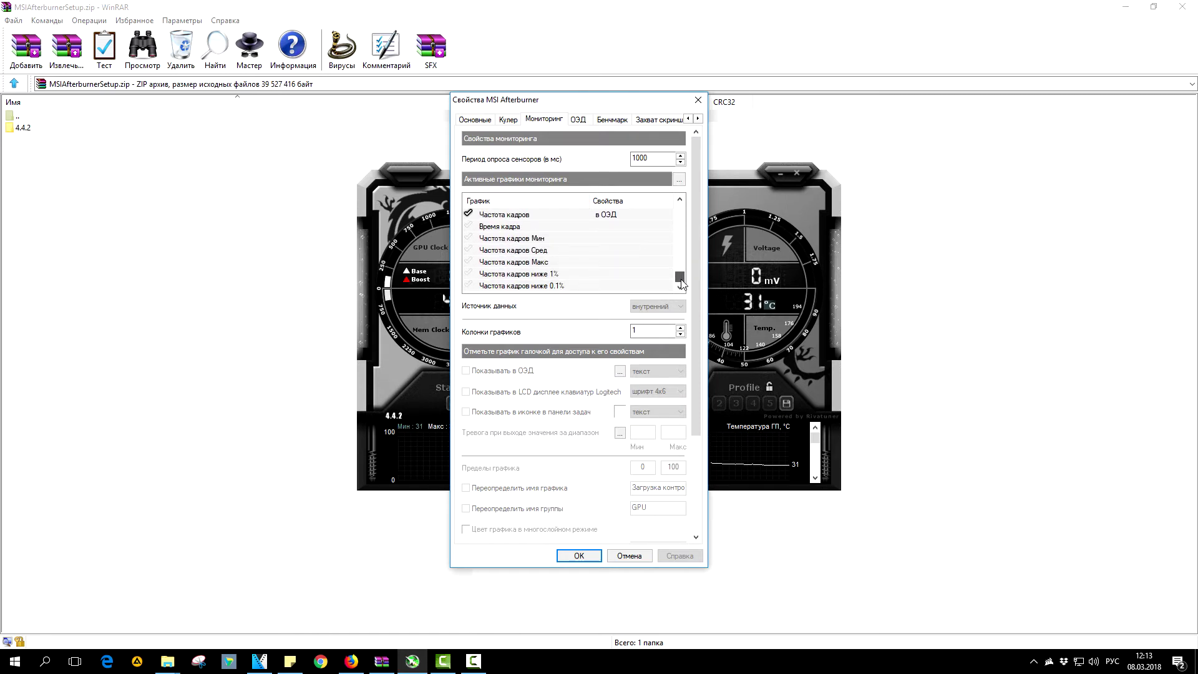
left_click(508, 120)
left_click(475, 119)
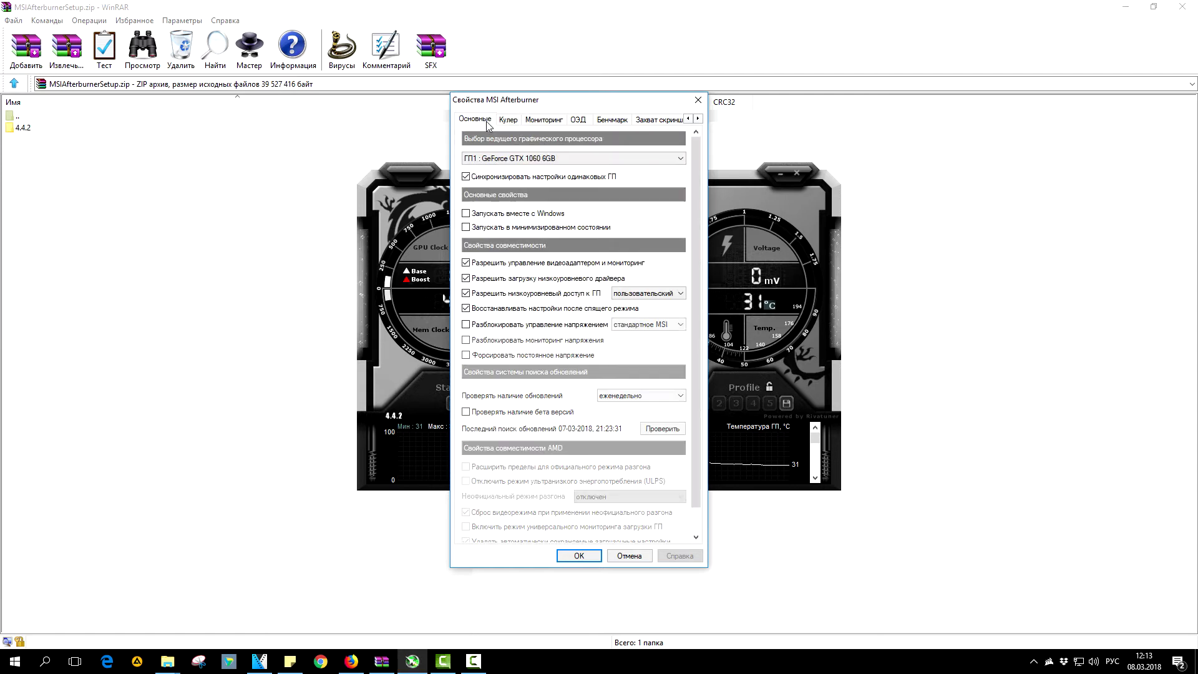
left_click(532, 122)
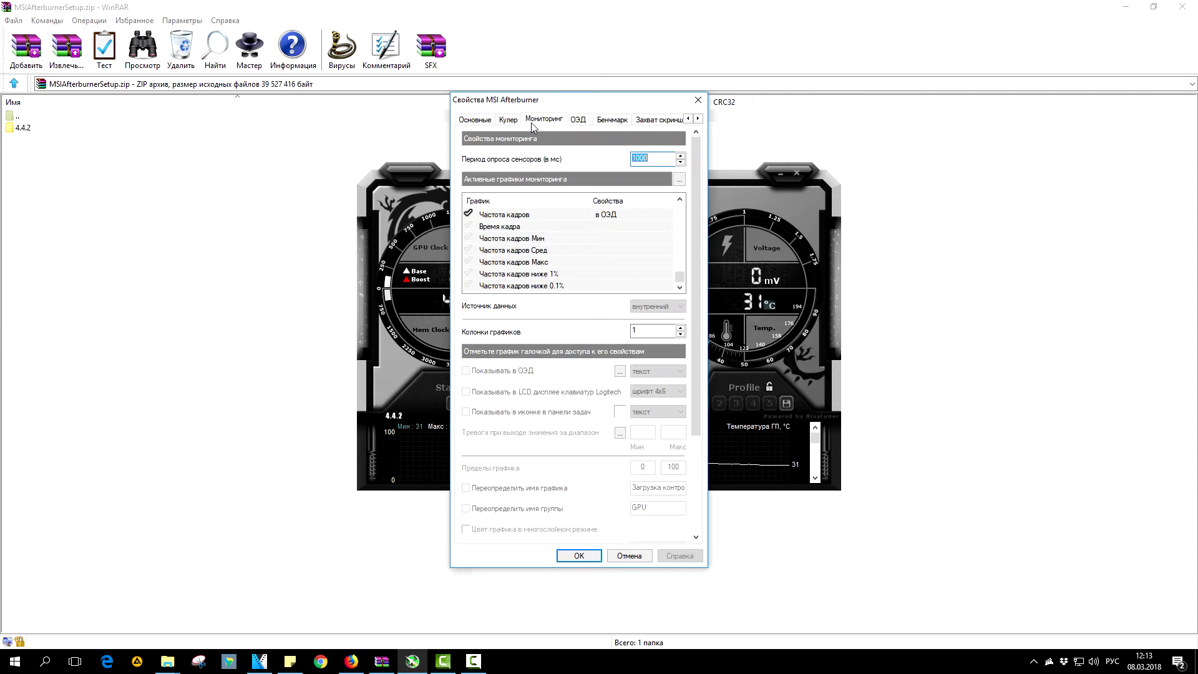
scroll(585, 249, "up", 5)
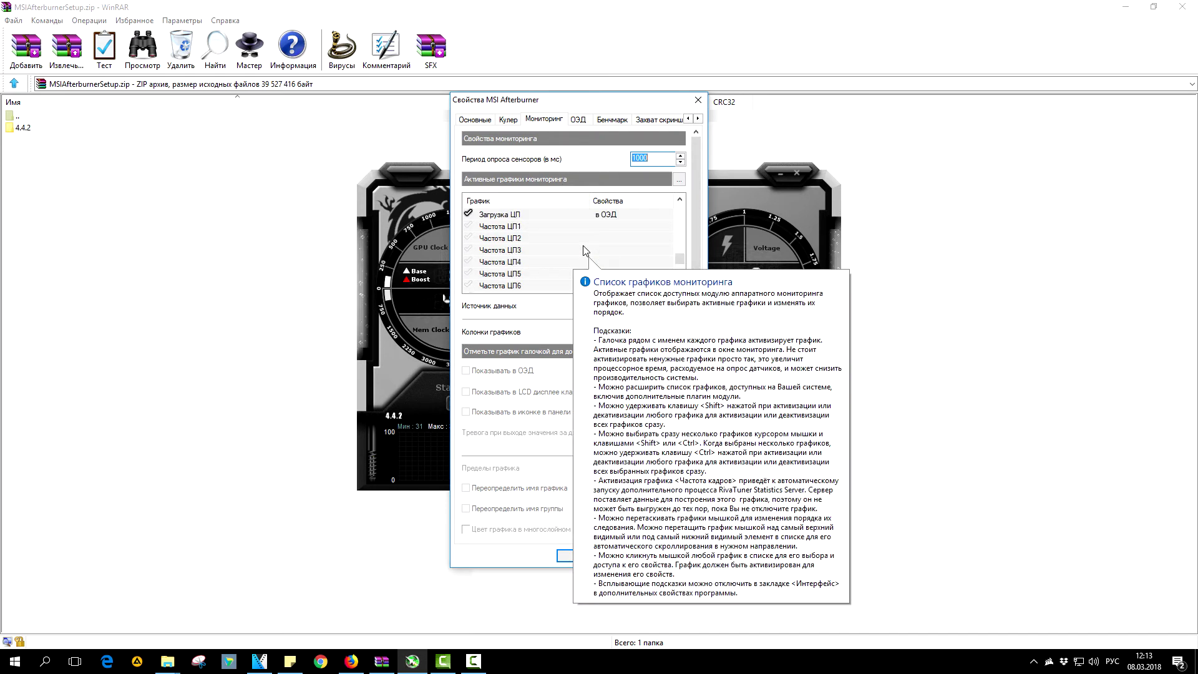
scroll(586, 249, "down", 4)
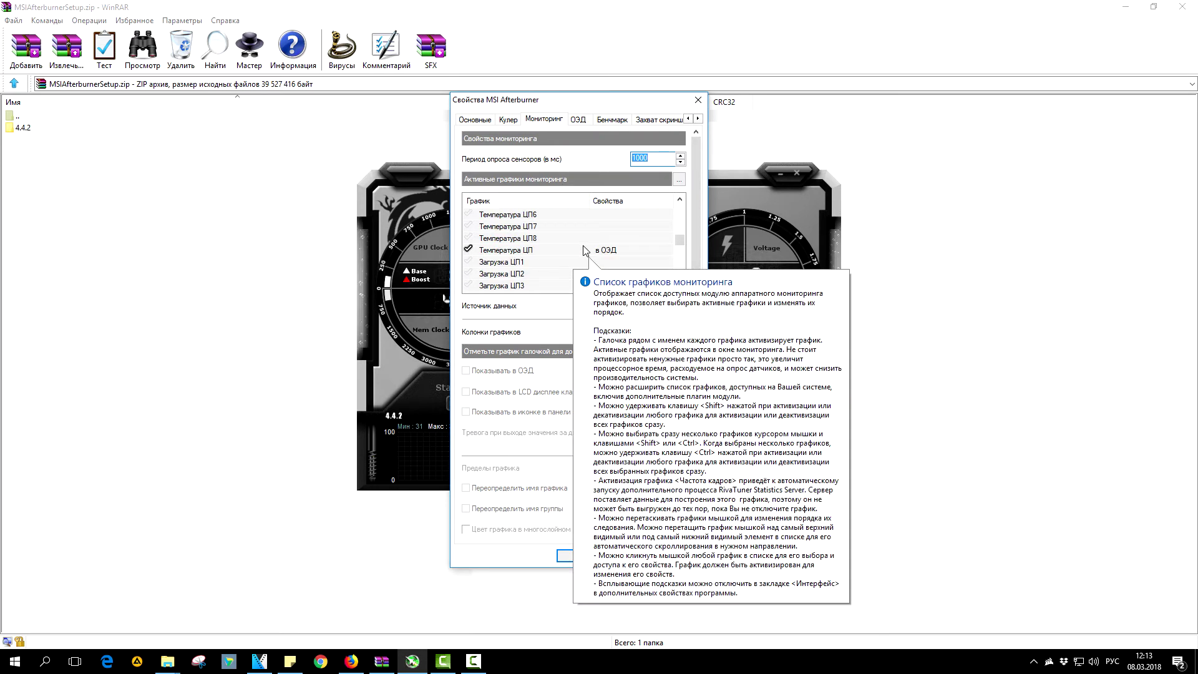
scroll(585, 250, "up", 8)
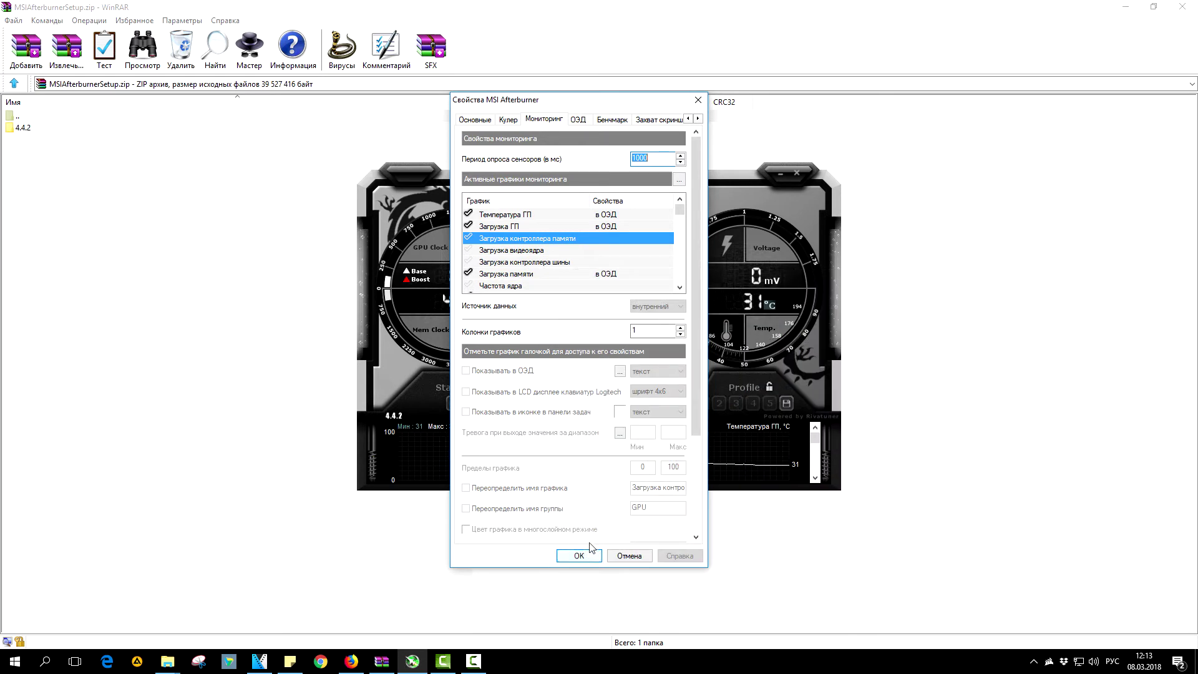
left_click(578, 119)
left_click(548, 123)
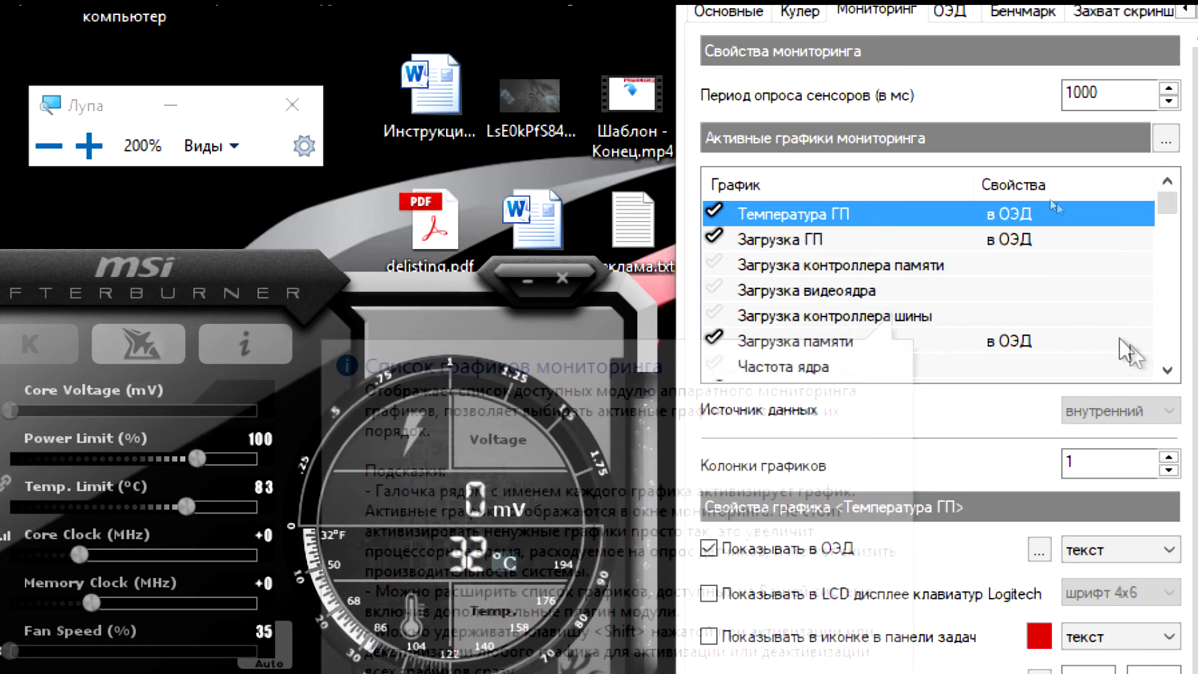
left_click(1166, 369)
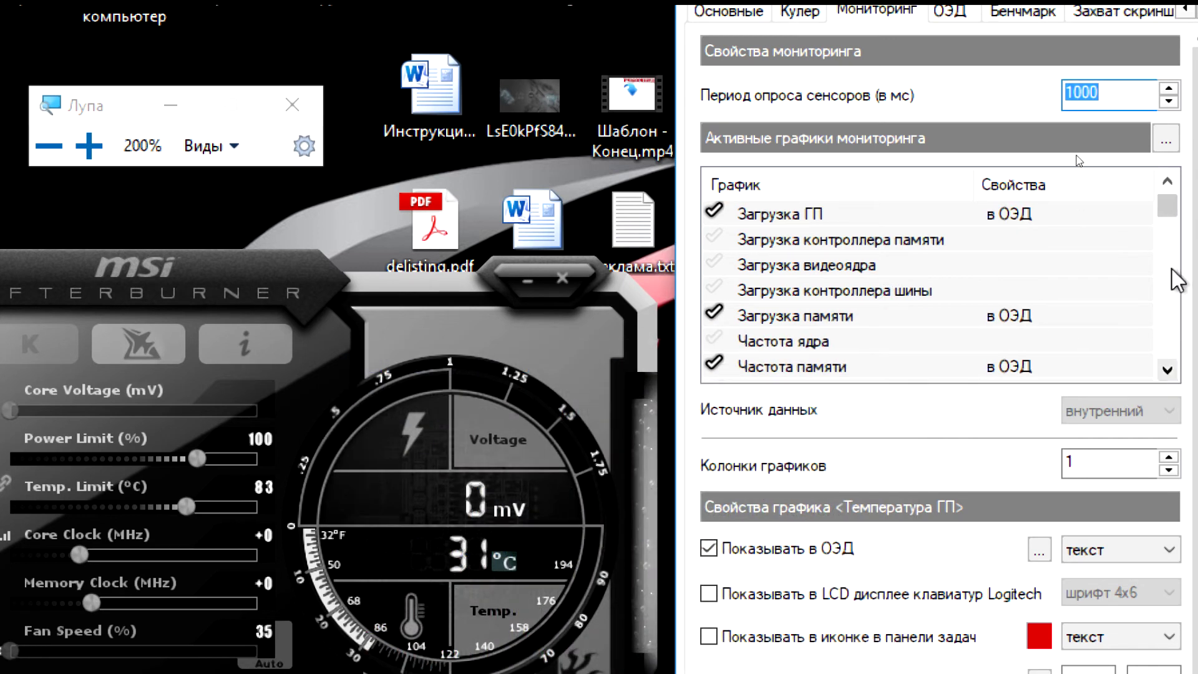
left_click_drag(1169, 203, 1149, 187)
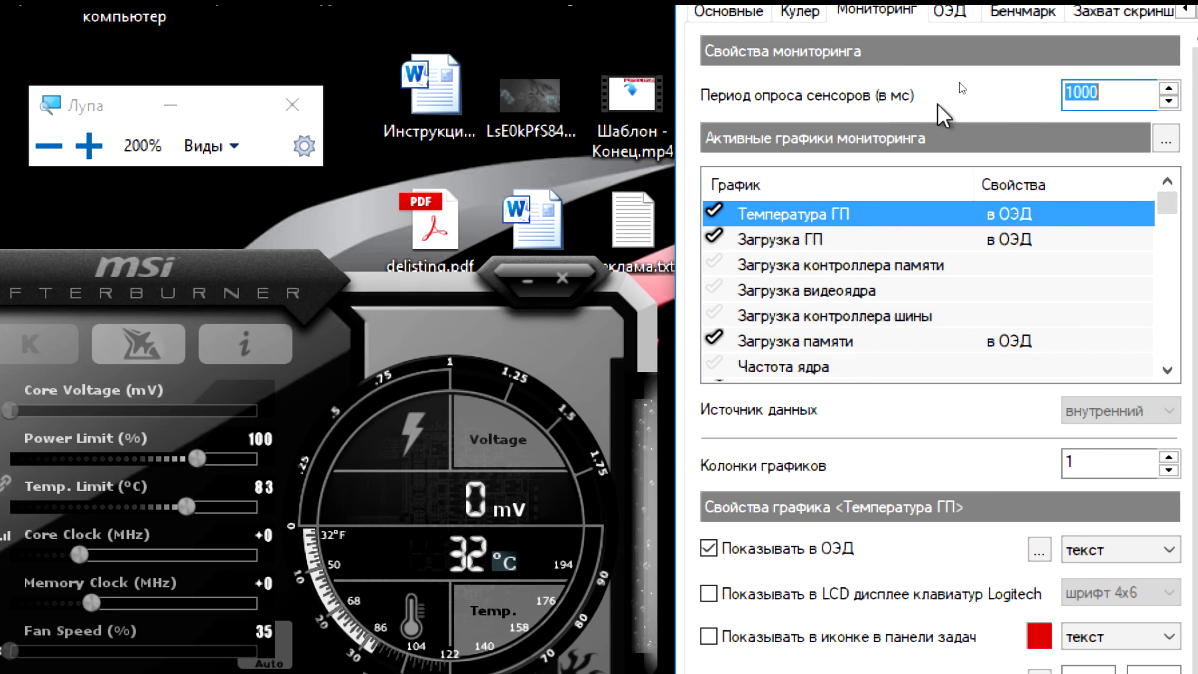